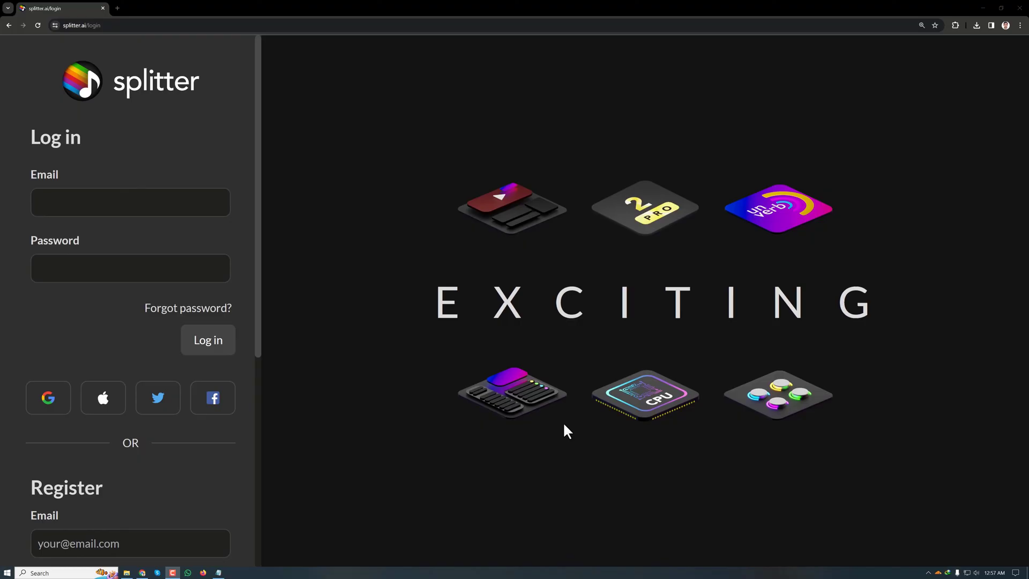
# Step: Bring up the splitter.ai login page and select its page address
pyautogui.click(145, 25)
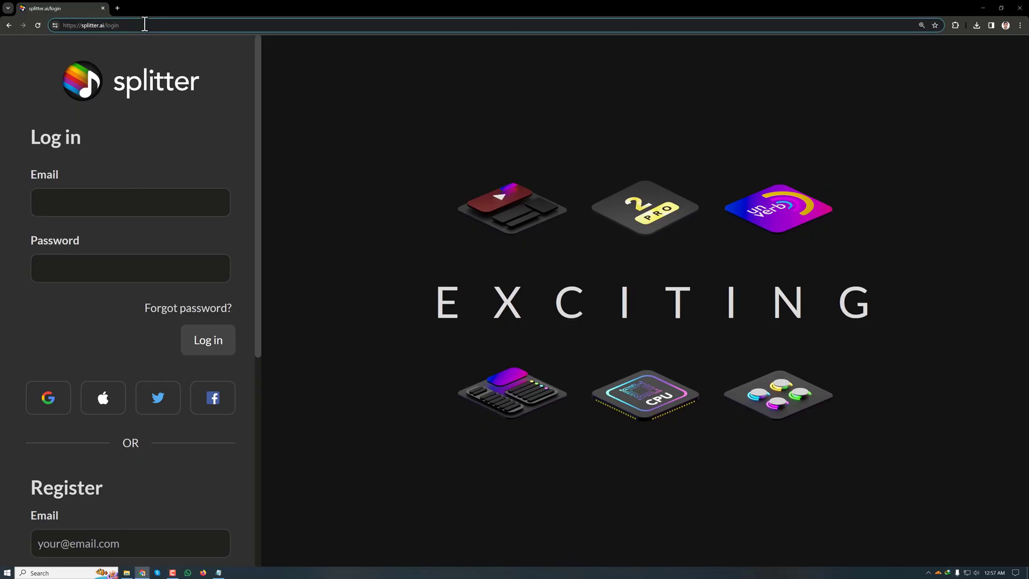
pyautogui.click(152, 61)
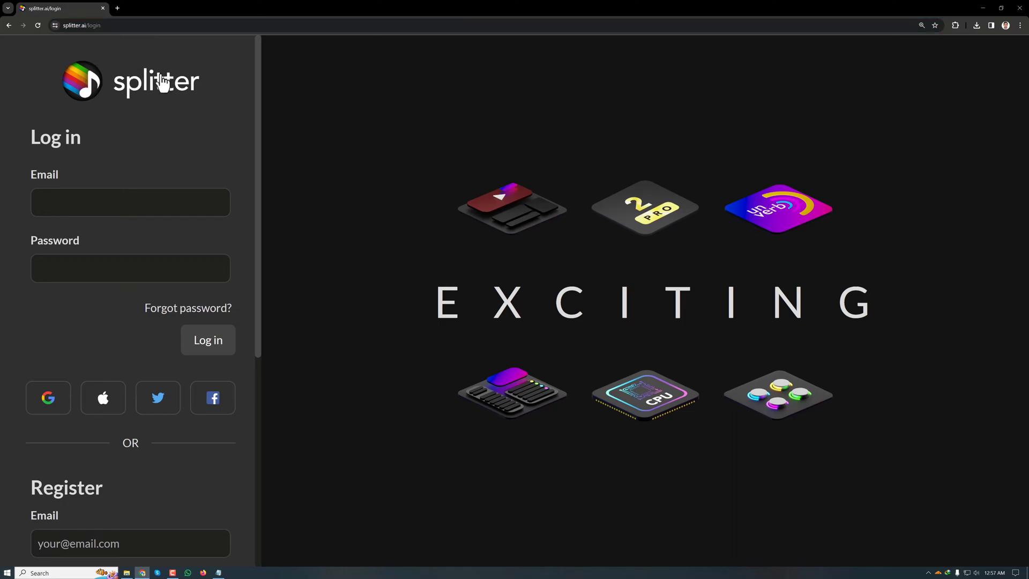
pyautogui.click(119, 25)
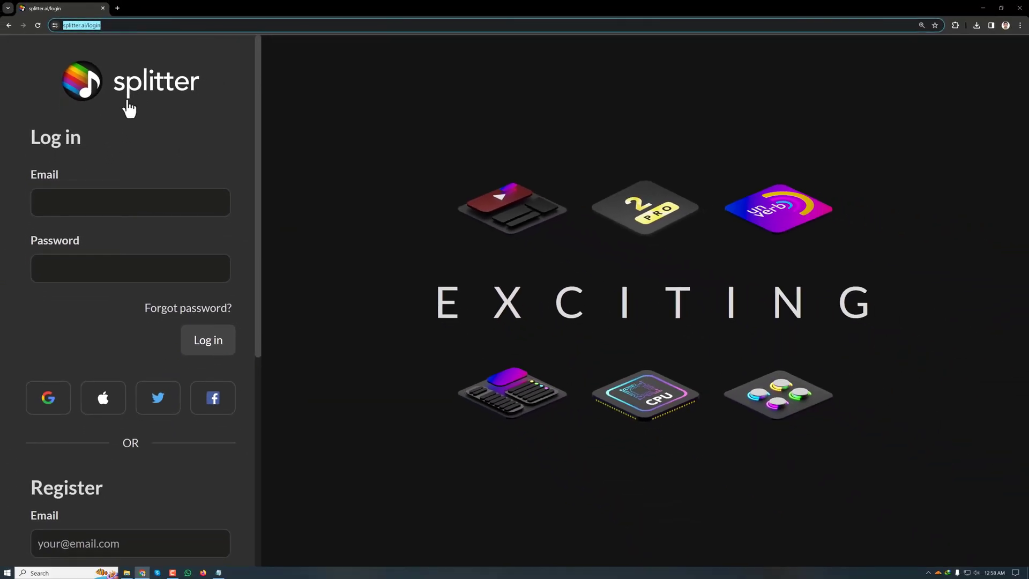
# Step: Sign in with Google and upload 01.-The Boys Of Summer.flac for 5-stem separation
pyautogui.click(42, 396)
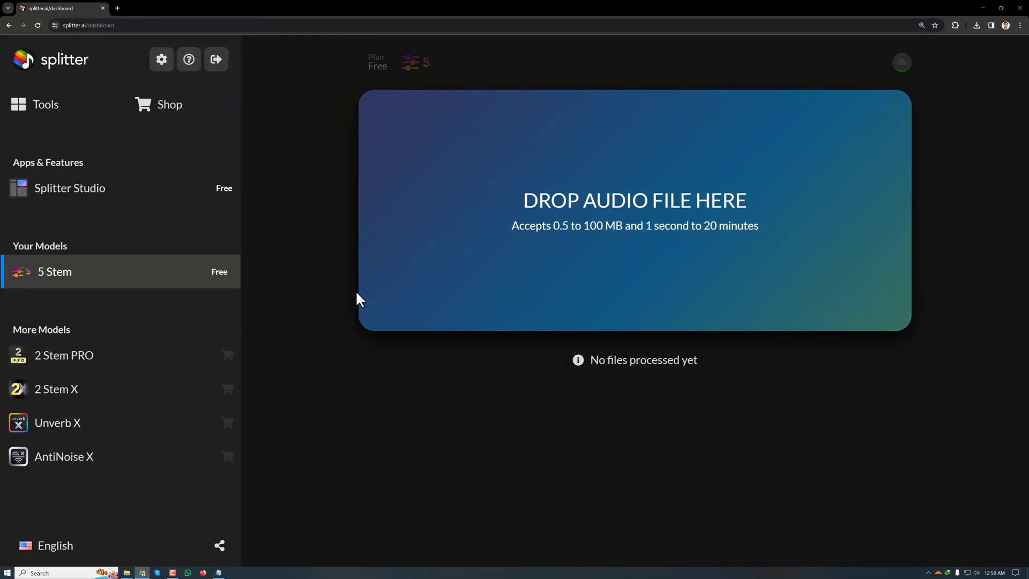
pyautogui.click(114, 25)
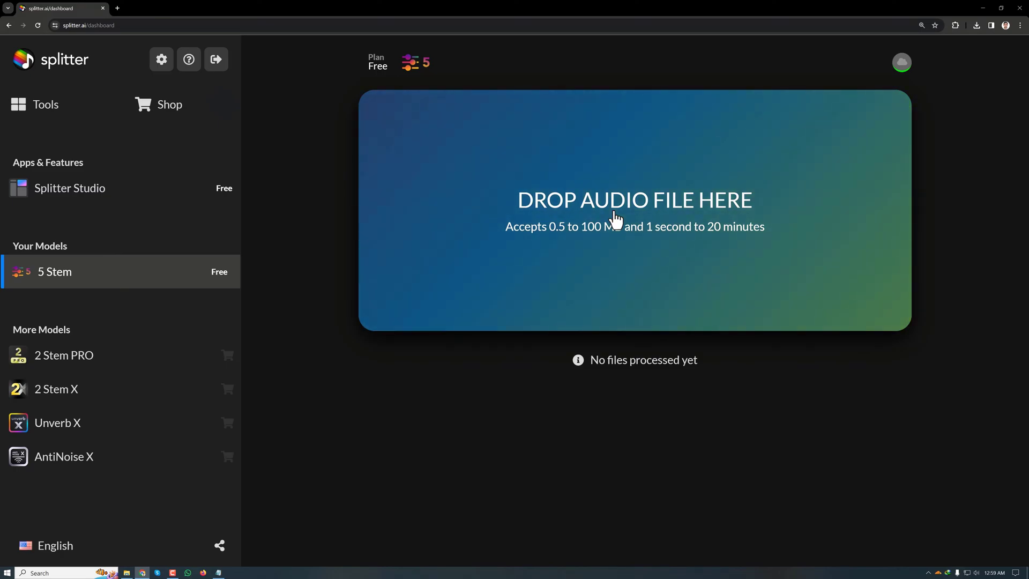
pyautogui.click(615, 222)
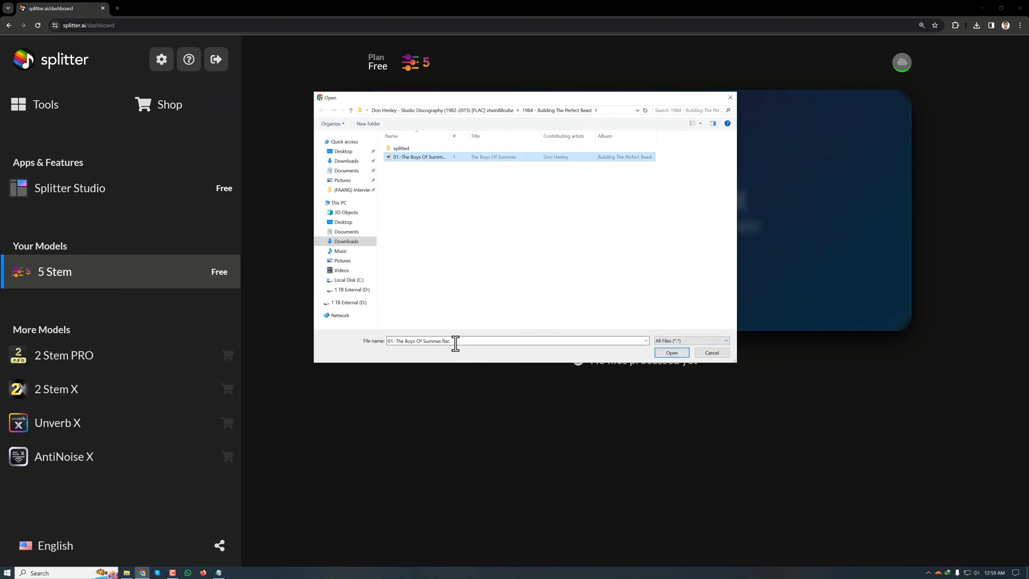
pyautogui.click(674, 354)
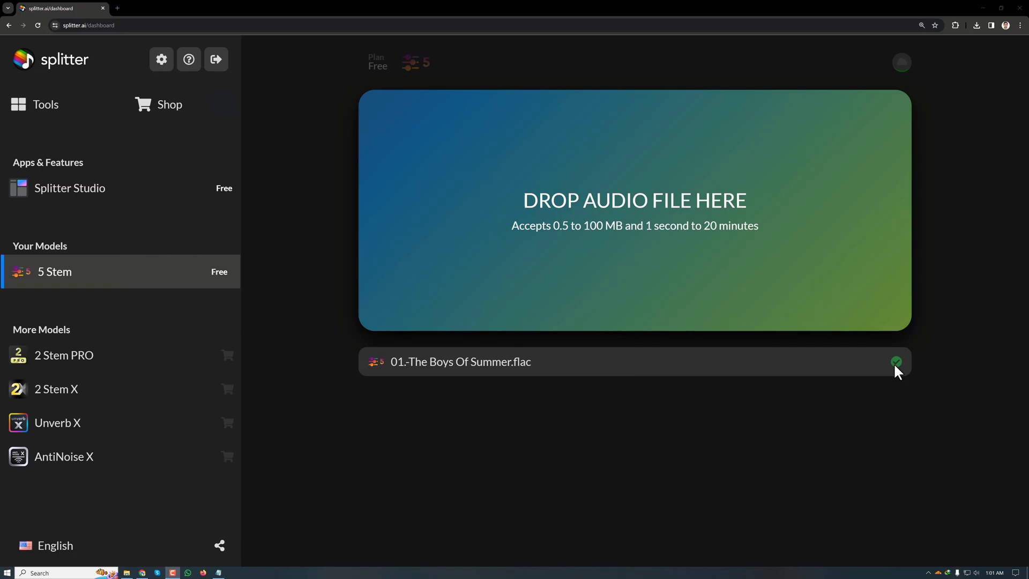
# Step: Expand the processed song to reveal its Bass, Drum, Other, Piano and Vocal stems
pyautogui.click(893, 362)
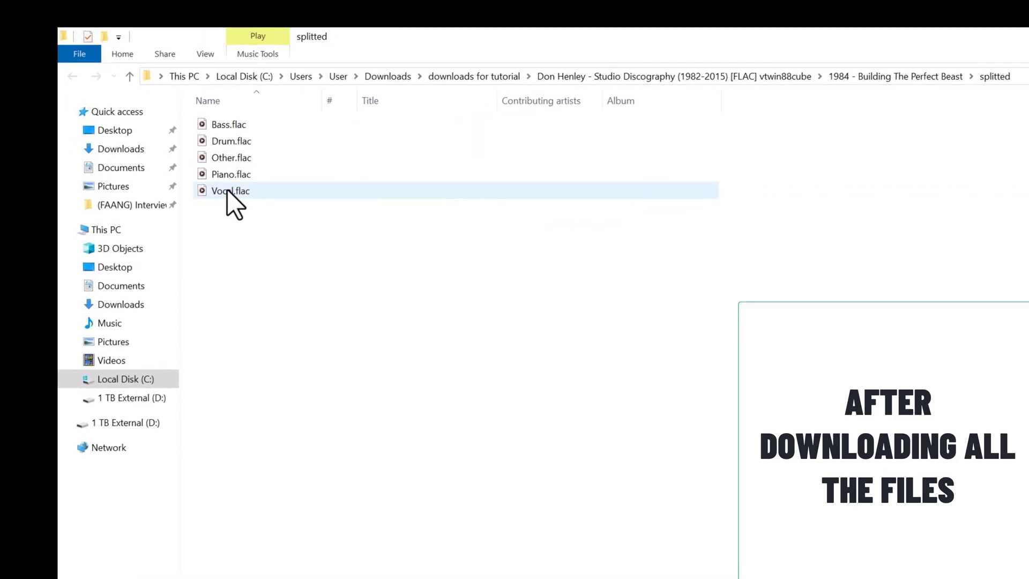
pyautogui.click(229, 193)
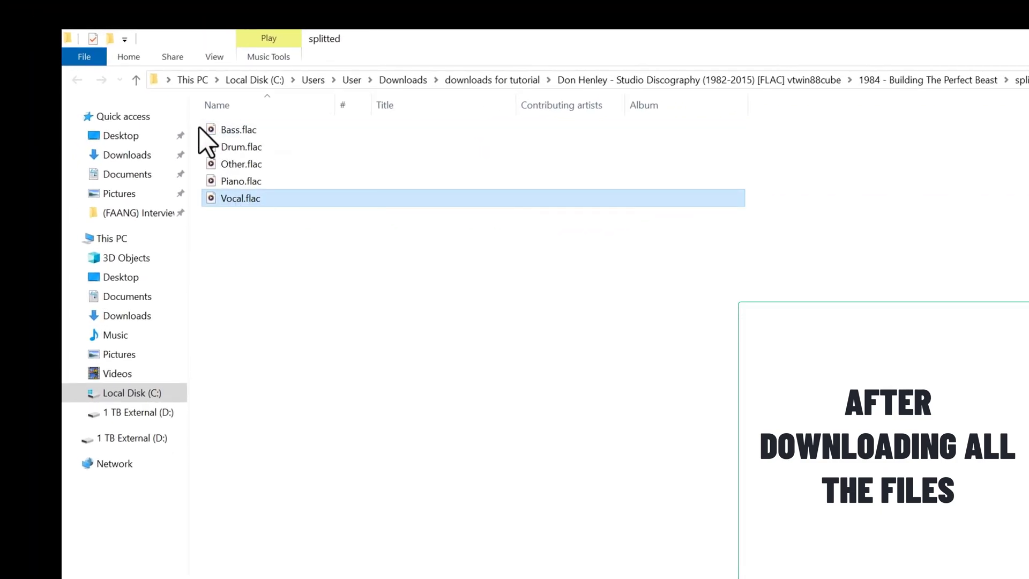
pyautogui.moveTo(199, 127); pyautogui.dragTo(248, 188)
pyautogui.click(307, 284)
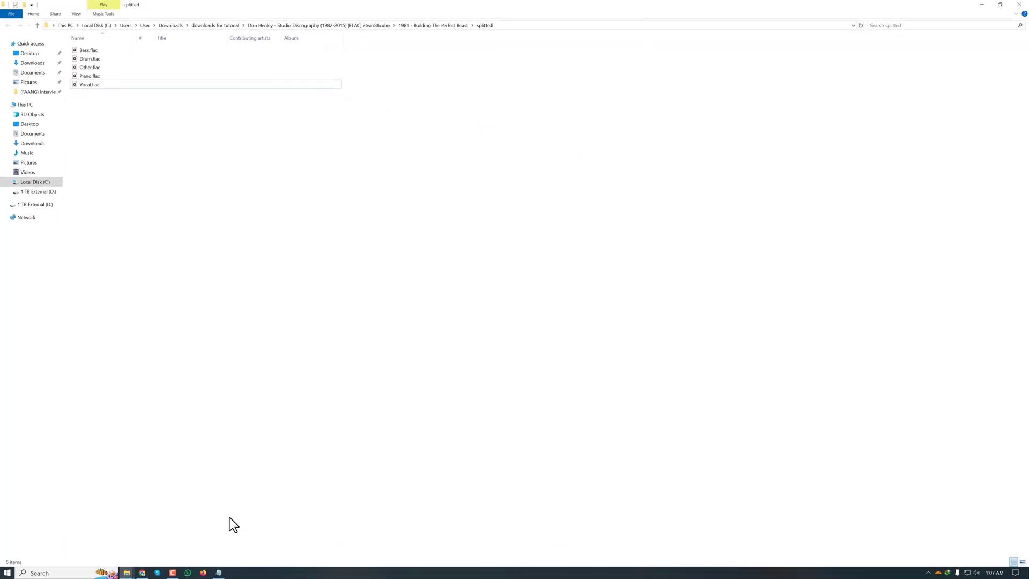
# Step: Restore Notepad and review the amix command's Drum.flac input and Final_Output output name
pyautogui.click(219, 571)
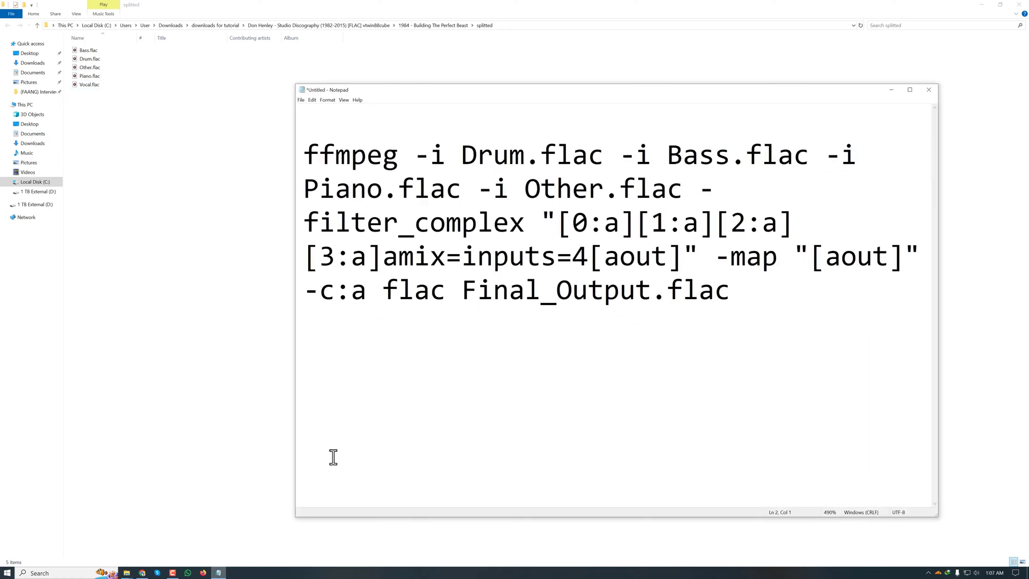
pyautogui.click(755, 312)
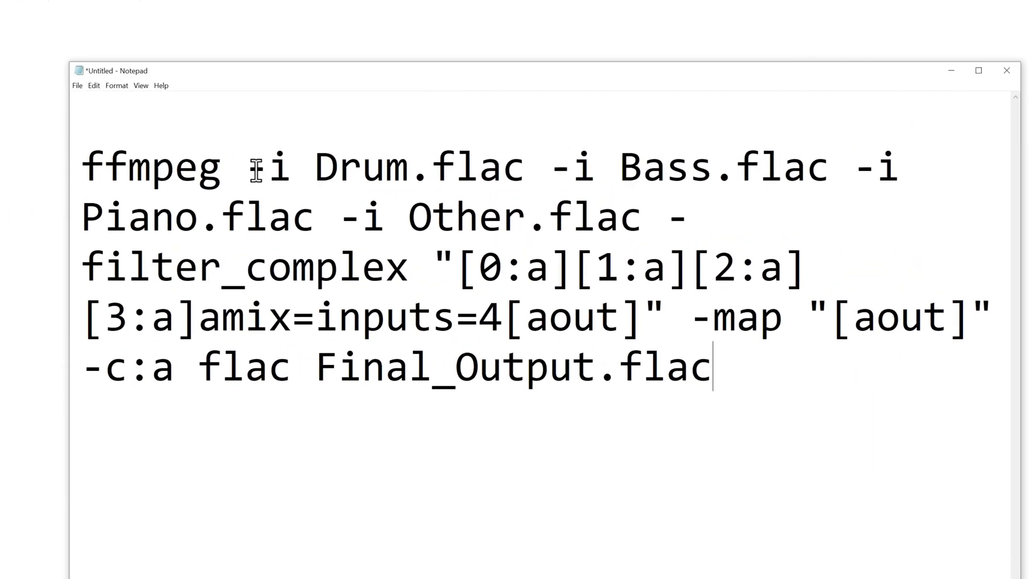
pyautogui.click(256, 170)
pyautogui.doubleClick(457, 167)
pyautogui.click(457, 167)
pyautogui.click(318, 369)
pyautogui.moveTo(321, 370); pyautogui.dragTo(615, 384)
pyautogui.click(763, 381)
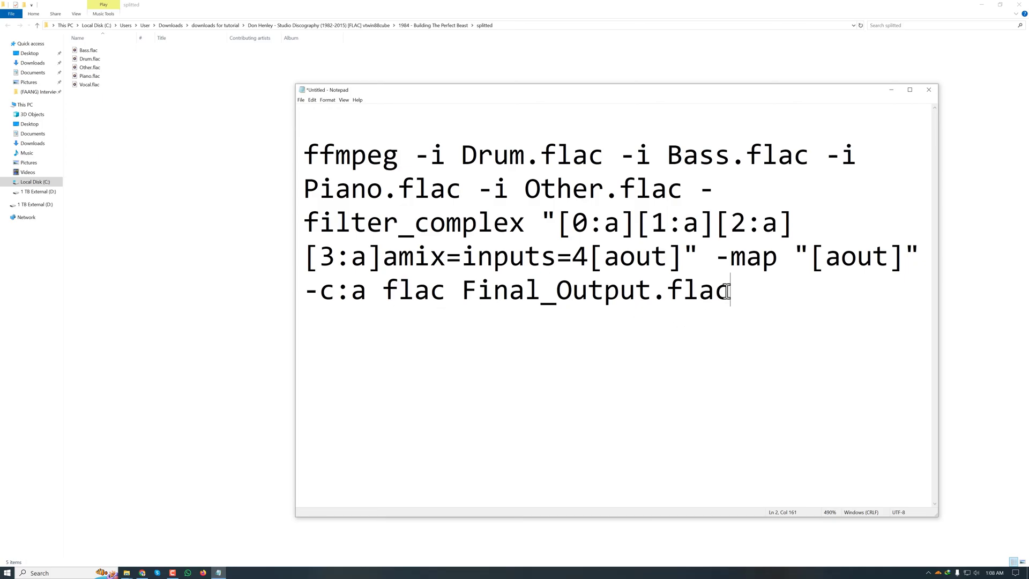
# Step: Copy the entire ffmpeg mix command from Notepad
pyautogui.moveTo(728, 292); pyautogui.dragTo(329, 155)
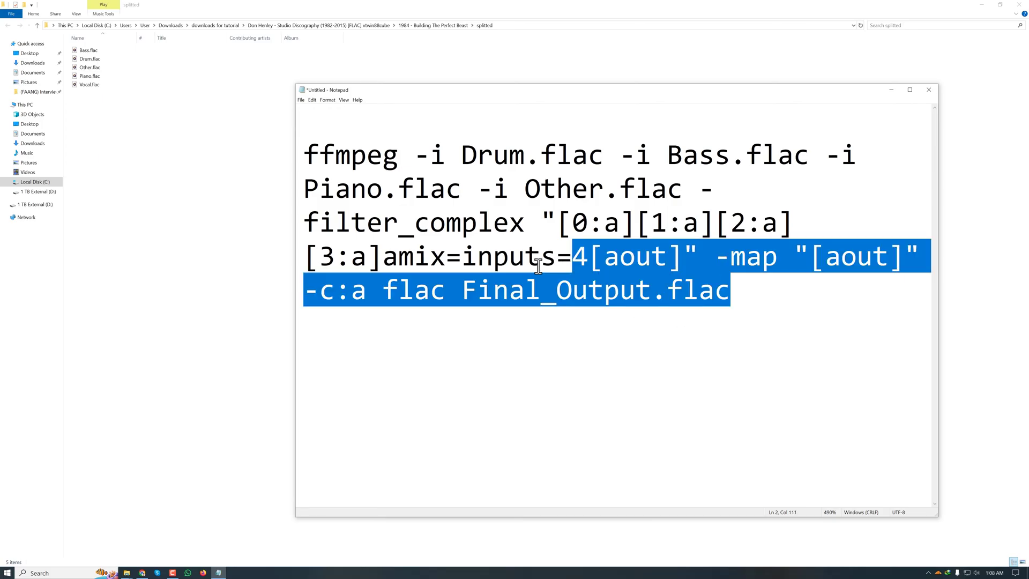
pyautogui.rightClick(329, 154)
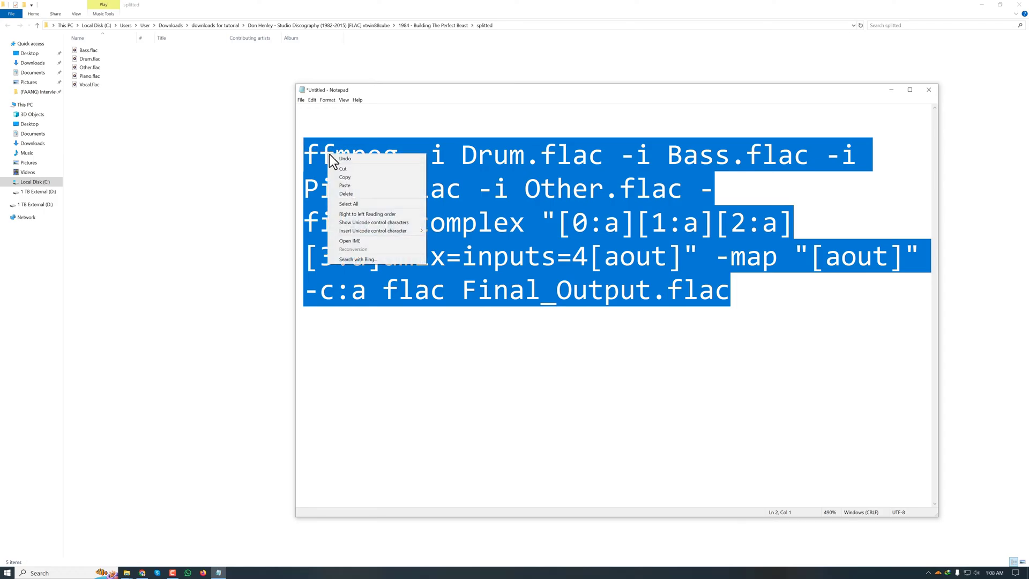
pyautogui.click(352, 178)
# Step: Run the pasted command in a Command Prompt in the splitted folder, then close it
pyautogui.click(532, 27)
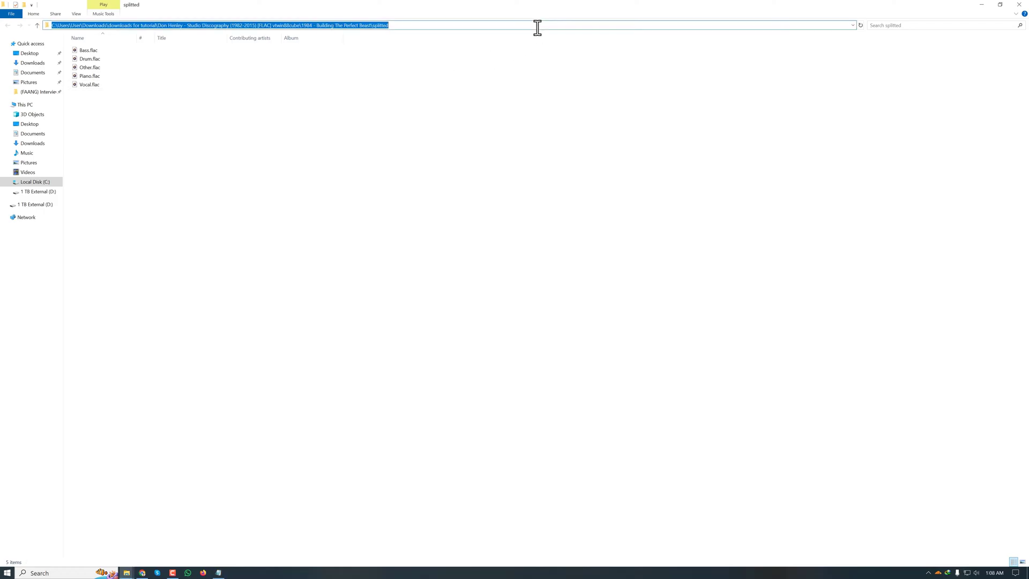
pyautogui.write('cmd')
pyautogui.press('Return')
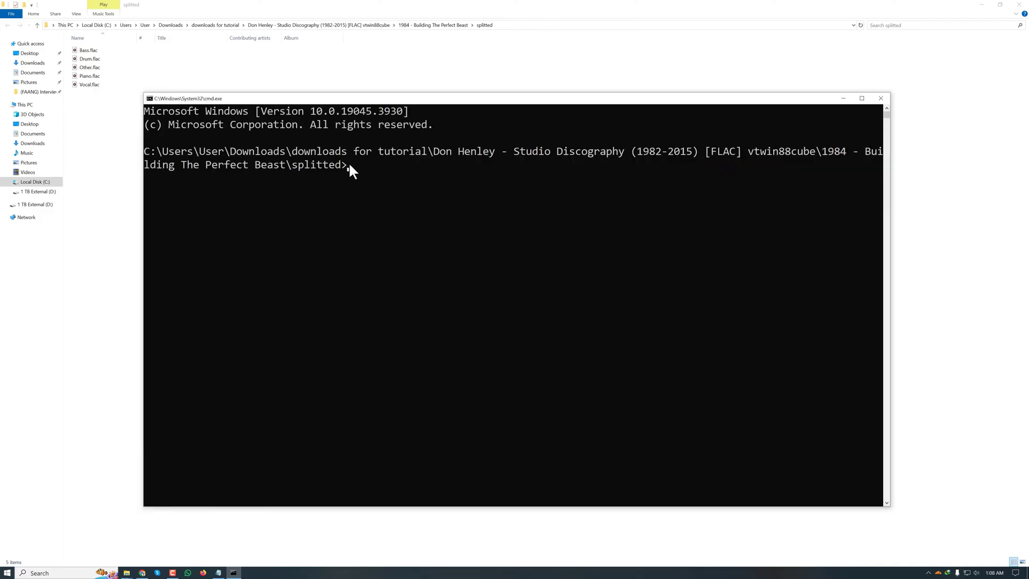
pyautogui.rightClick(349, 164)
pyautogui.press('Return')
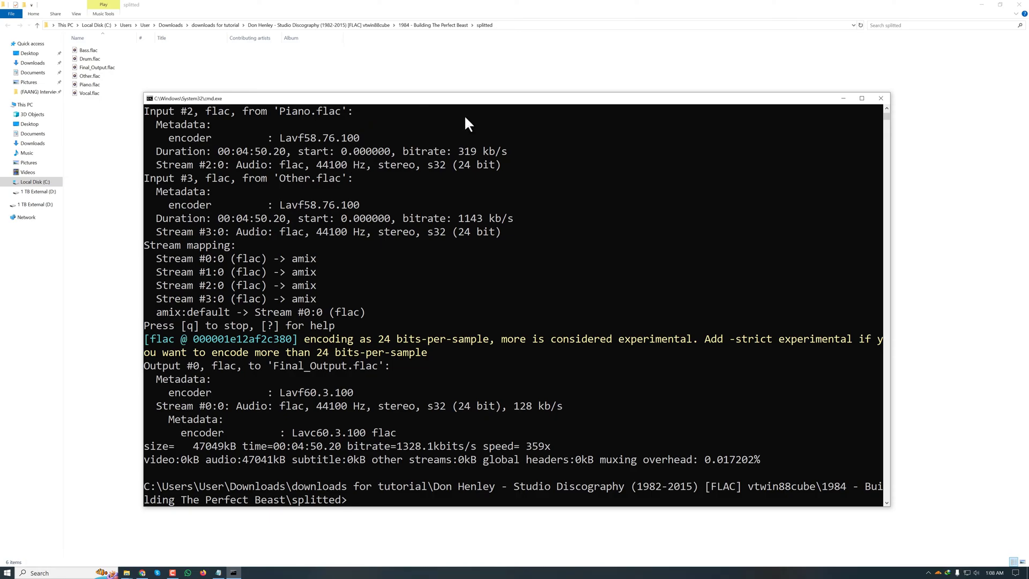
pyautogui.hotkey('alt', 'F4')
pyautogui.click(90, 66)
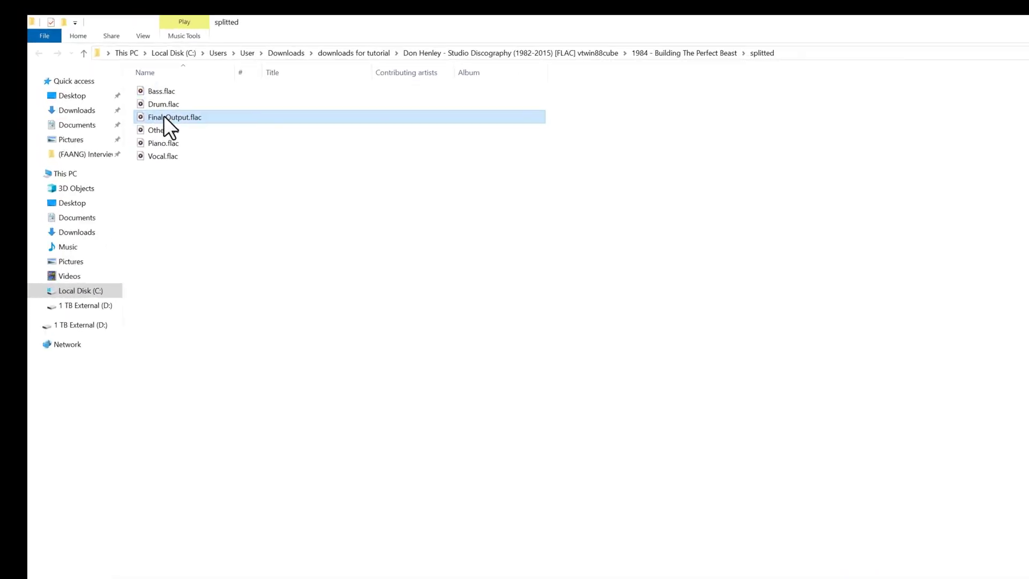
pyautogui.doubleClick(165, 117)
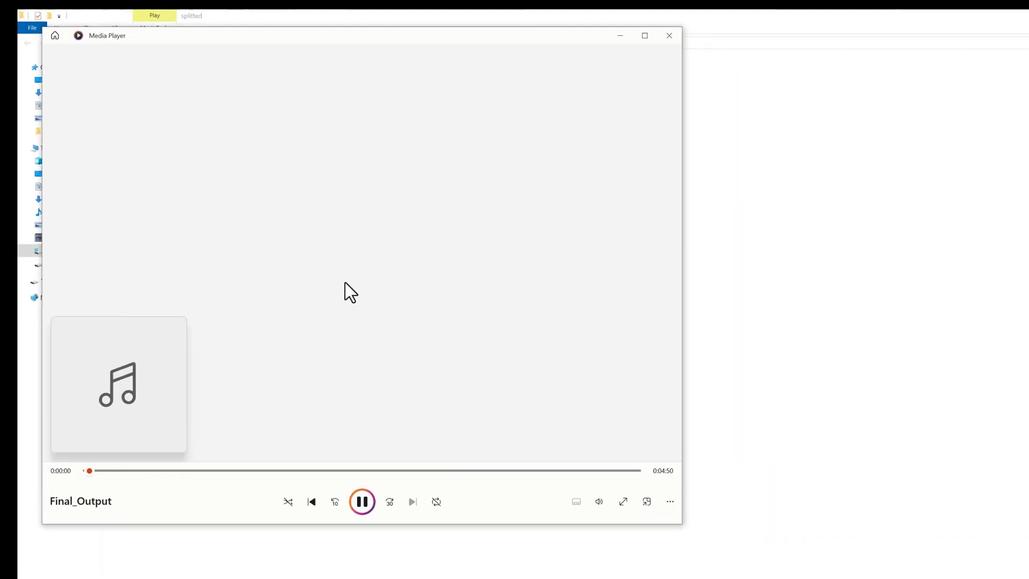
pyautogui.press('space')
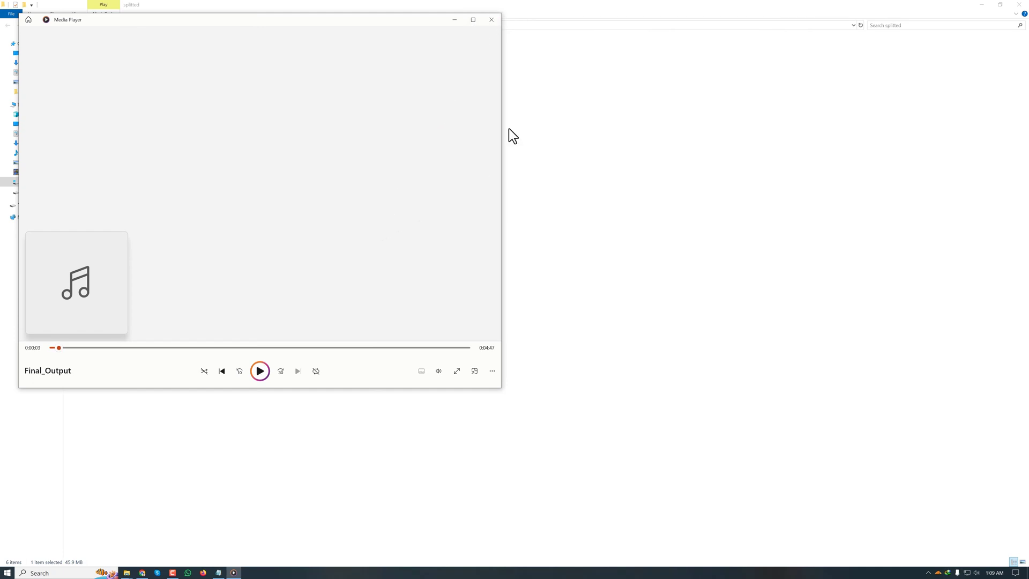
pyautogui.click(491, 19)
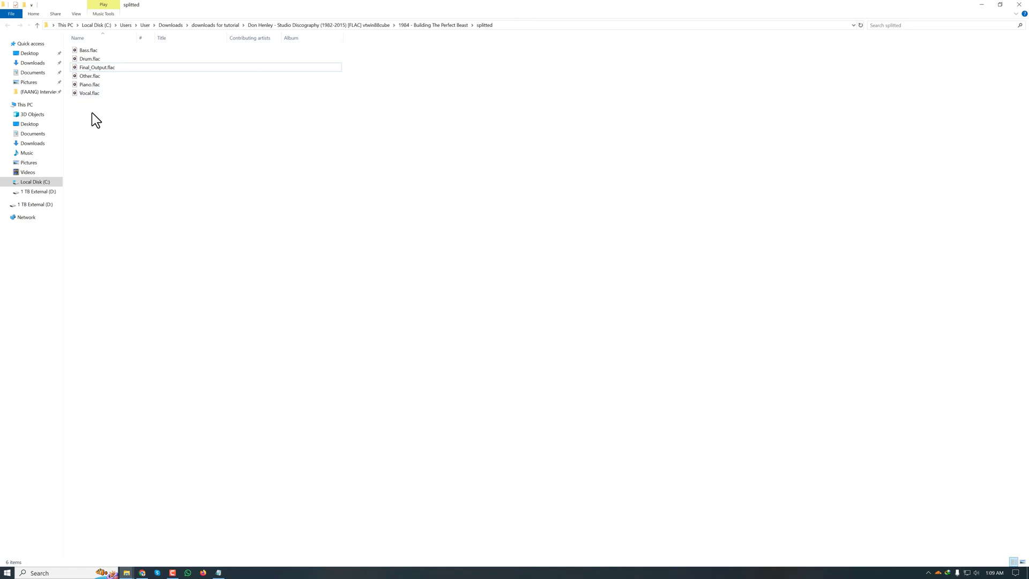
# Step: Select Bass.flac, Drum.flac, Other.flac and Piano.flac together and delete them
pyautogui.click(93, 50)
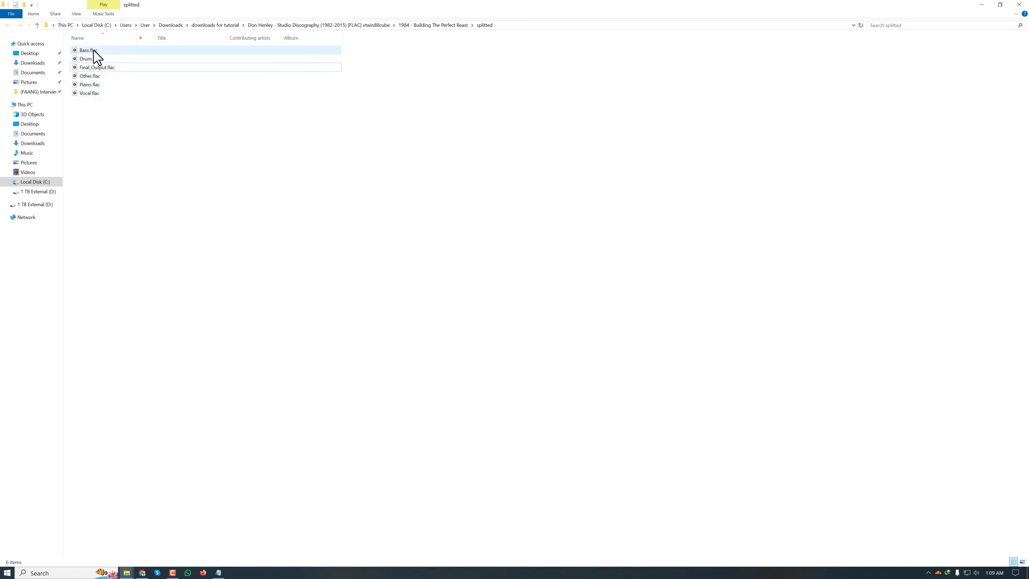
pyautogui.keyDown('ctrl'); pyautogui.click(94, 60); pyautogui.keyUp('ctrl')
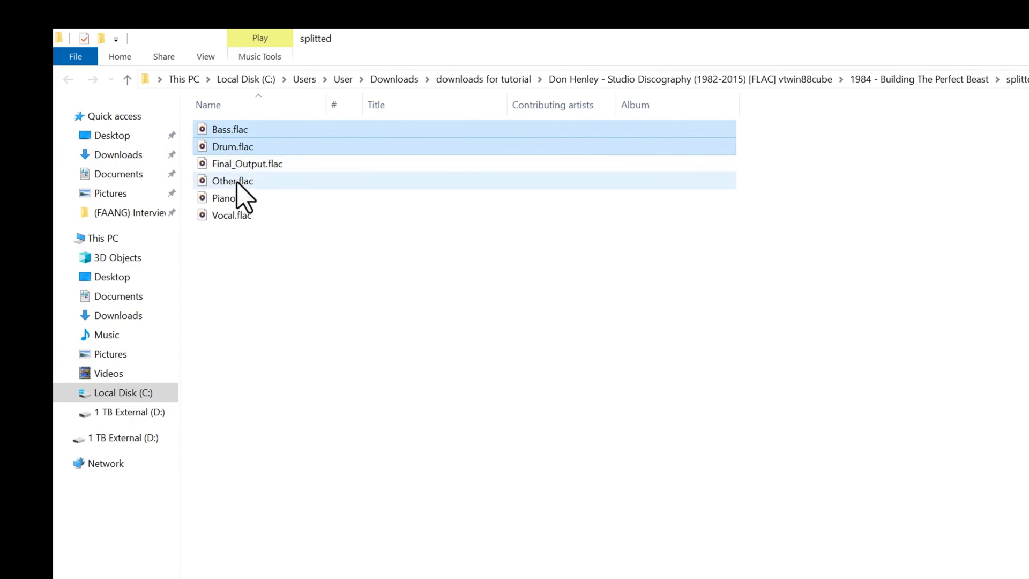
pyautogui.keyDown('ctrl'); pyautogui.click(234, 179); pyautogui.keyUp('ctrl')
pyautogui.keyDown('ctrl'); pyautogui.click(232, 197); pyautogui.keyUp('ctrl')
pyautogui.press('Delete')
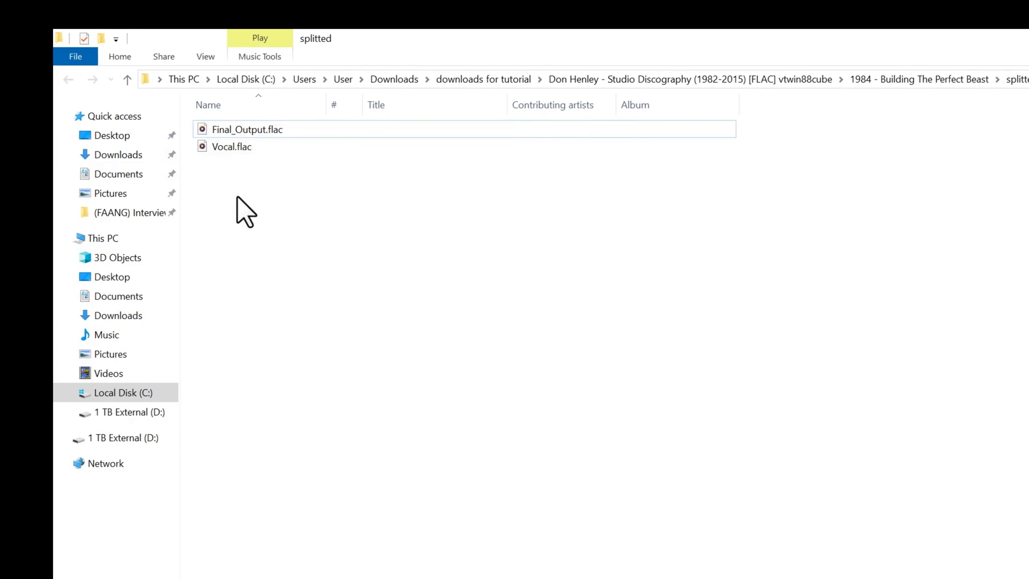